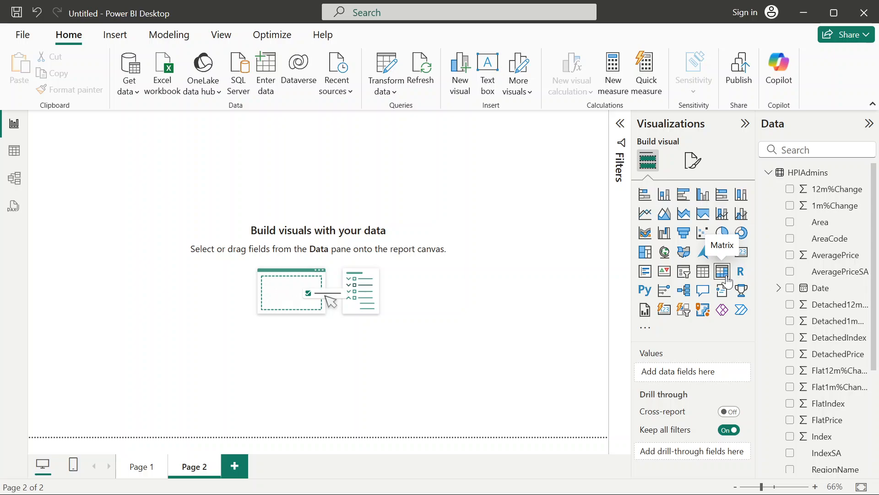
Add a matrix visual to Page 2 and enlarge it to fill most of the page.
left_click(727, 277)
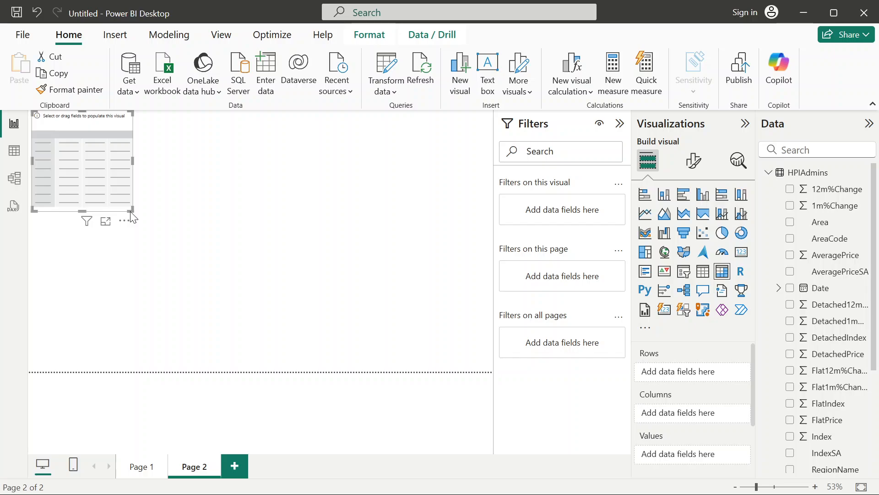
left_click(138, 217)
left_click(125, 205)
mouse_move(131, 208)
left_mouse_down()
mouse_move(363, 294)
mouse_move(106, 187)
mouse_move(124, 194)
left_mouse_up()
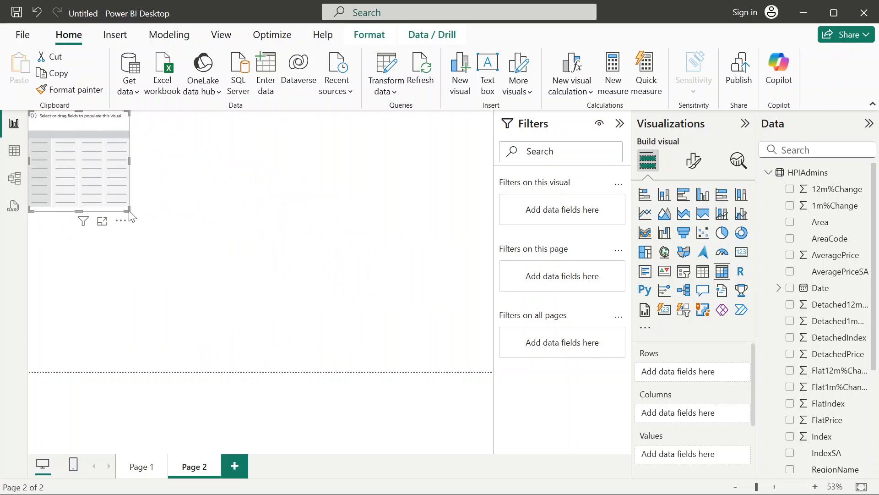
left_click_drag(128, 210, 480, 371)
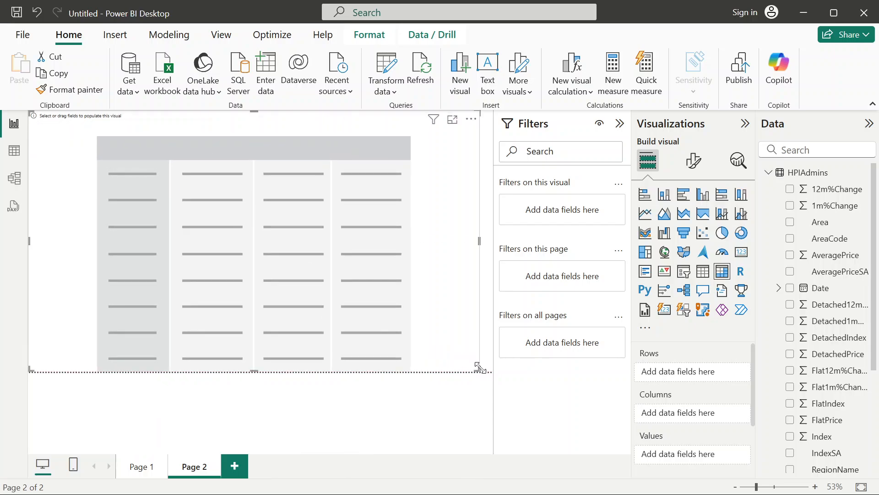
left_click(618, 123)
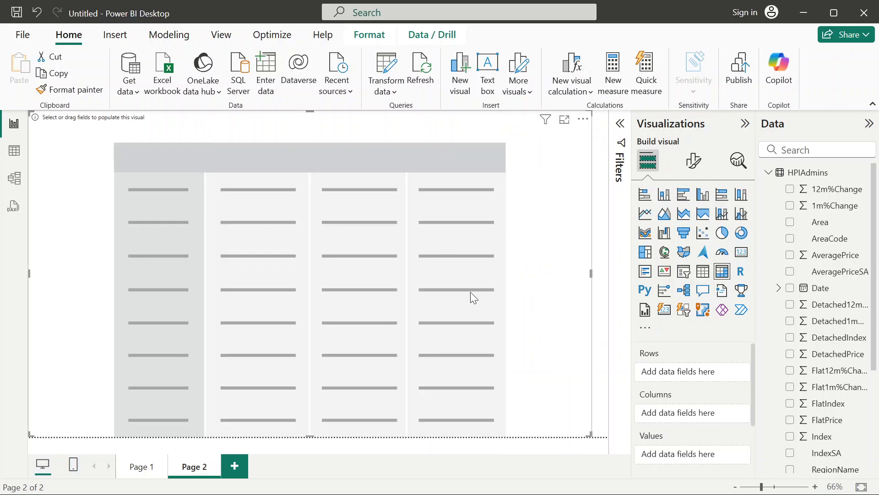
left_click_drag(595, 430, 587, 413)
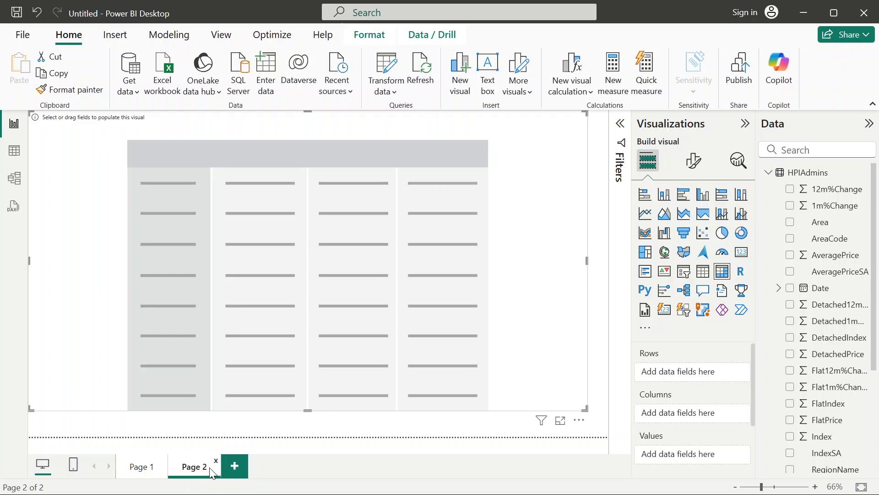
Add a trial report page and delete it again, and rename Page 2 as Matrix.
left_click(236, 467)
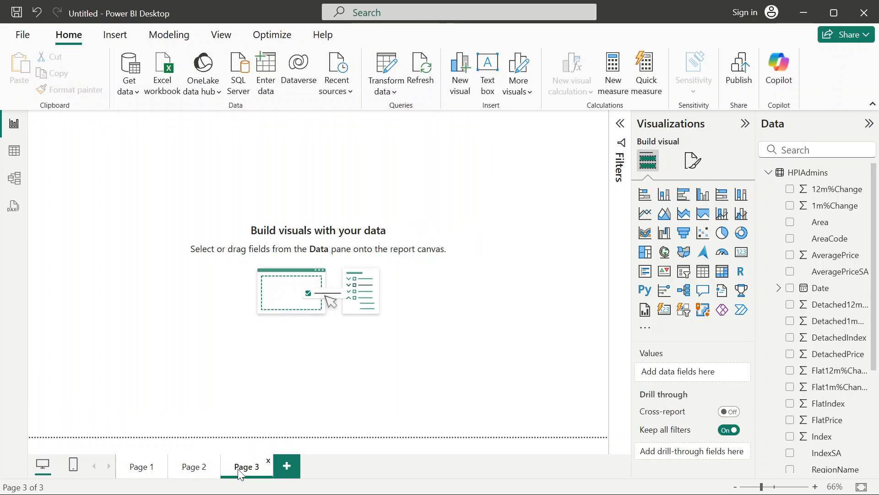
left_click(269, 461)
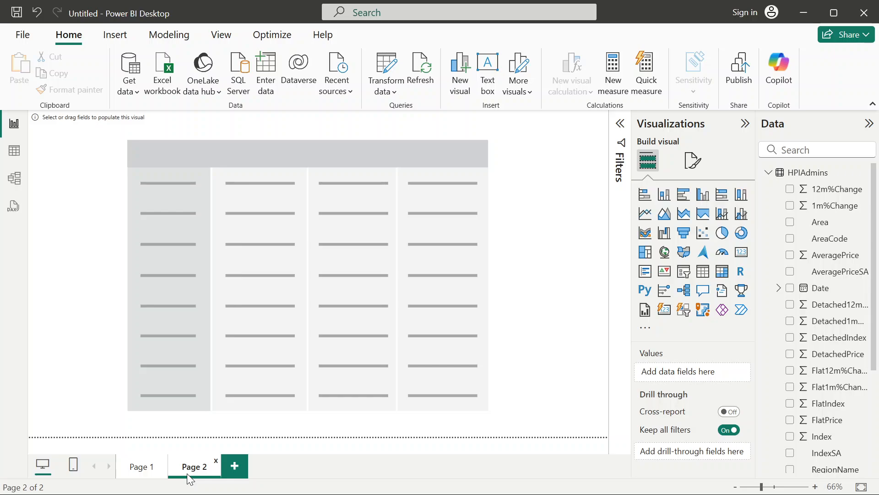
double_click(187, 474)
type("Matrix")
key("Return")
double_click(200, 472)
left_click(200, 470)
Search the data fields for region, add RegionName to the matrix's rows and move it to the columns.
left_click(384, 299)
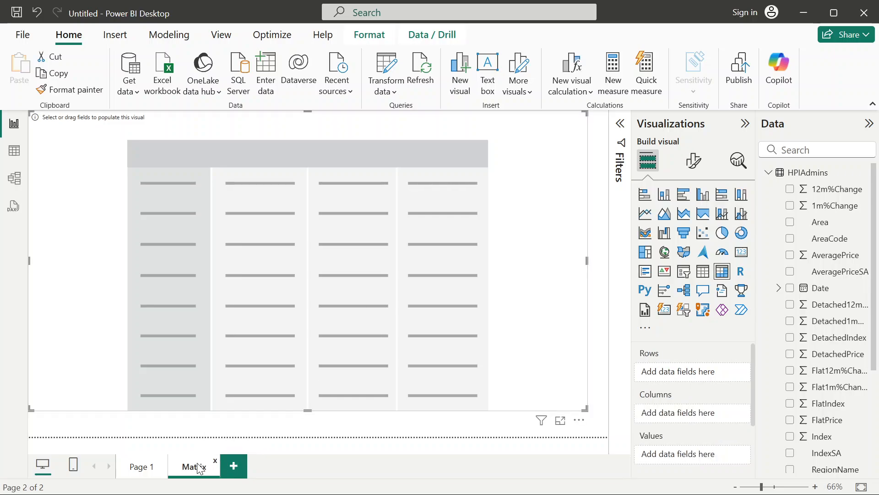
scroll(716, 388, "down", 1)
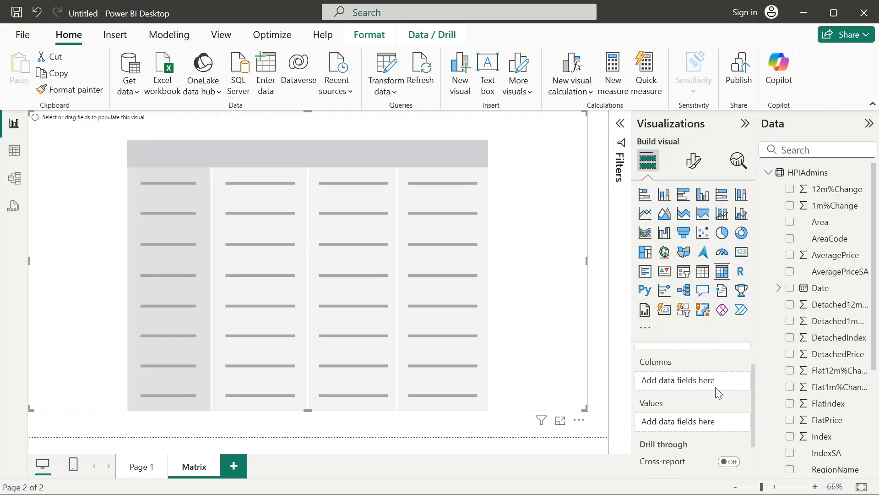
scroll(715, 387, "up", 1)
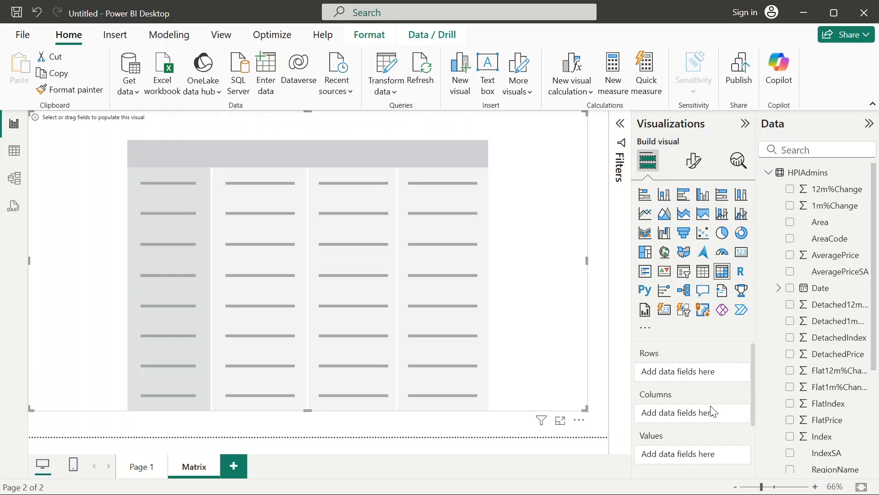
left_click(787, 149)
type("region")
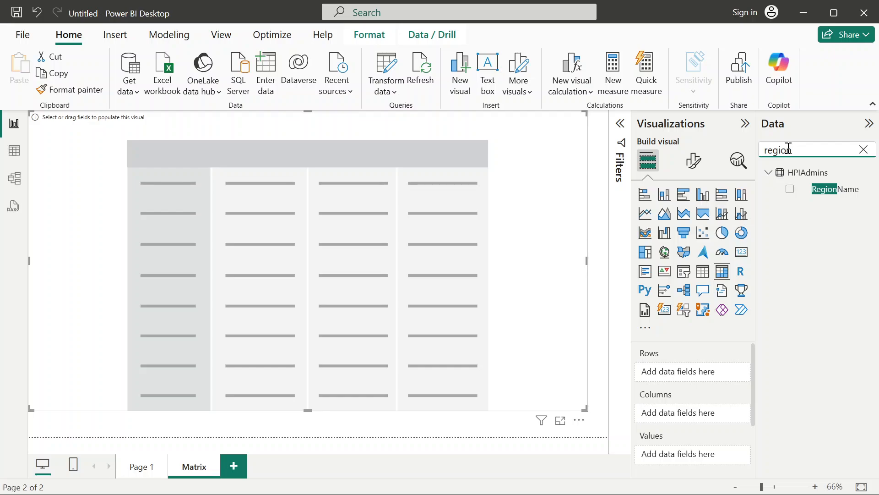
left_click_drag(842, 200, 706, 380)
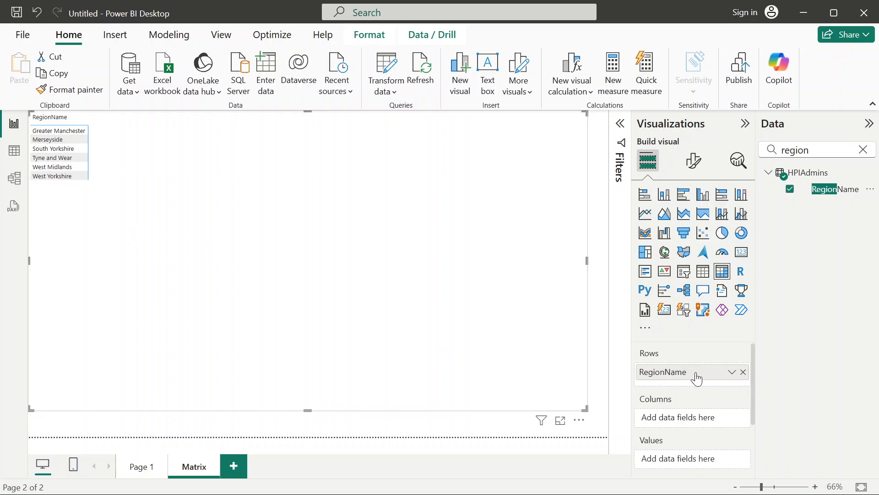
left_click_drag(666, 372, 668, 422)
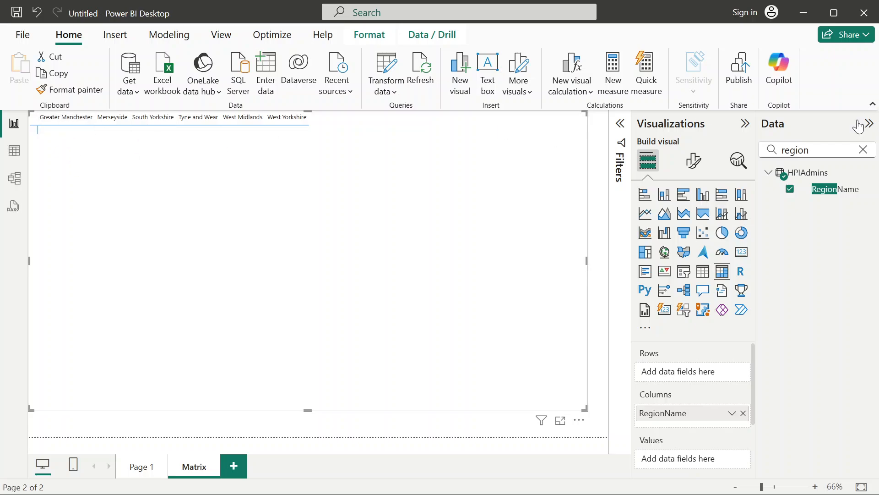
Search the data fields for date and add the Date hierarchy to the matrix's rows.
double_click(820, 151)
type("date")
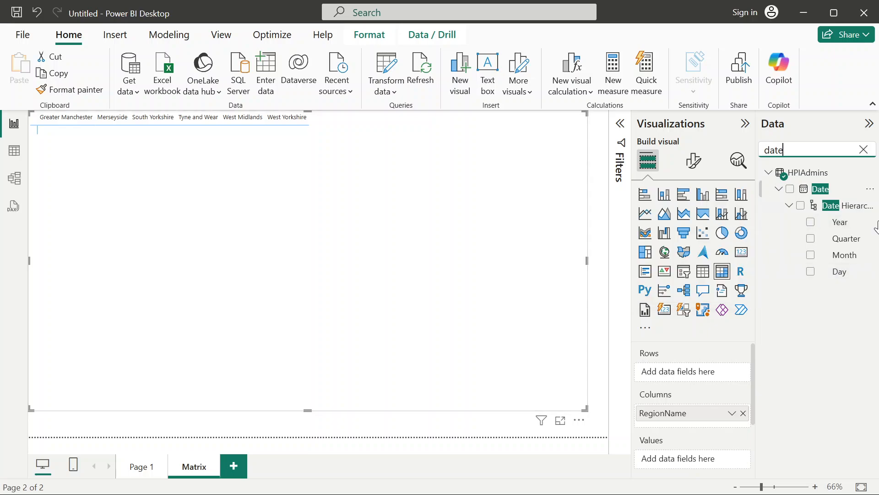
left_click_drag(819, 189, 707, 369)
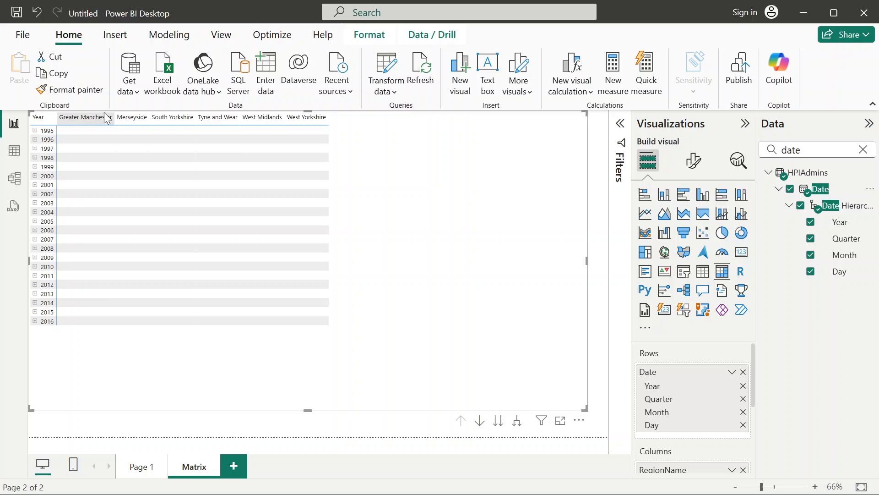
Expand 1995 in the matrix to view its quarters, and collapse it again.
left_click(35, 130)
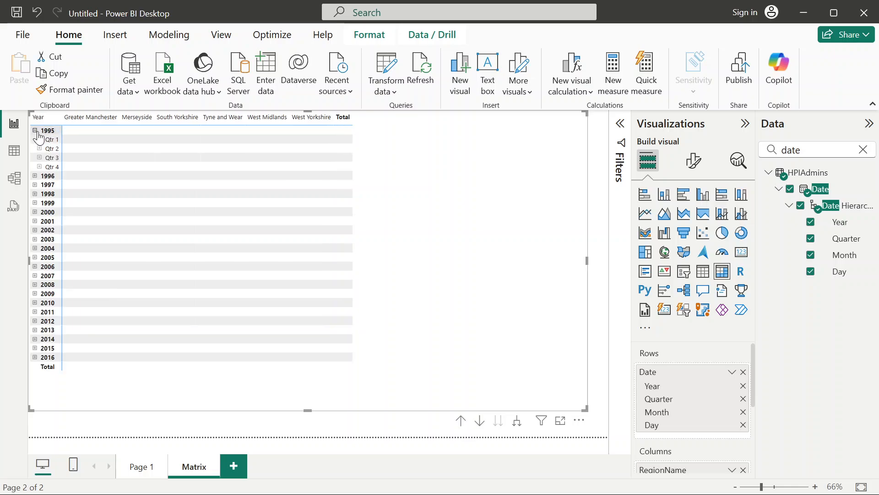
scroll(256, 247, "up", 5)
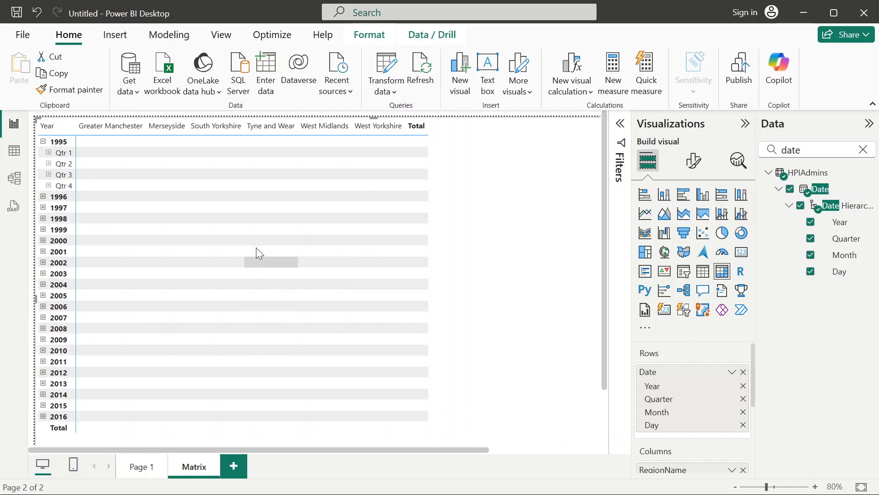
scroll(257, 248, "up", 5)
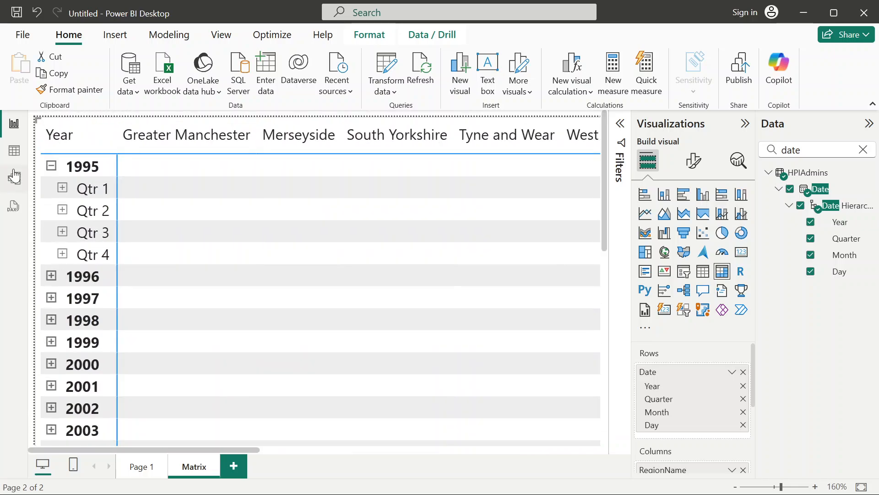
left_click(51, 166)
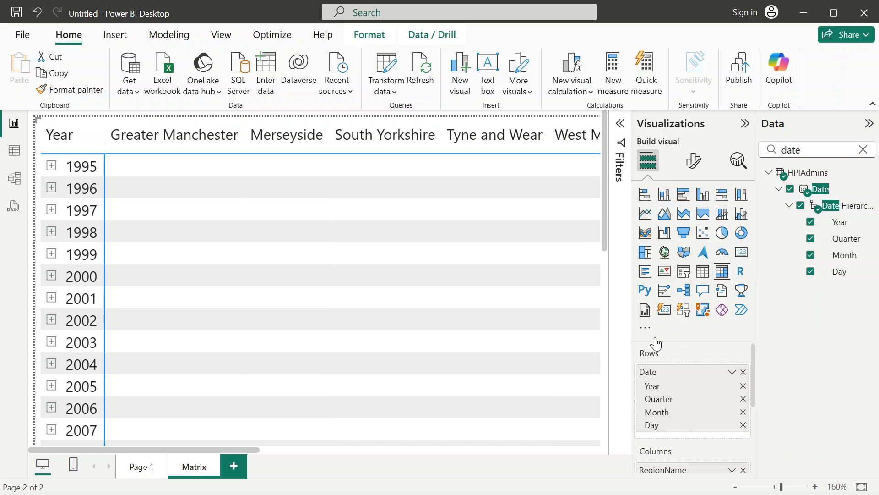
Widen the report area and expand 1995, Qtr 1 and January down to the day level.
left_click(869, 125)
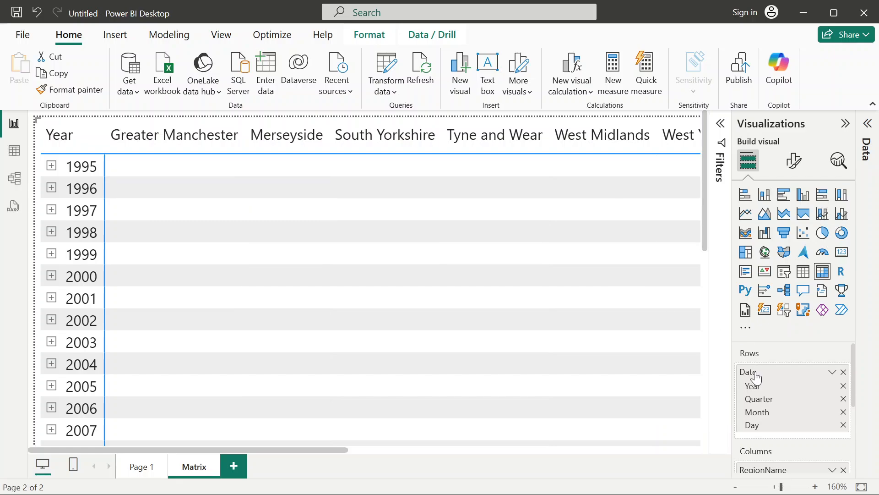
left_click(52, 168)
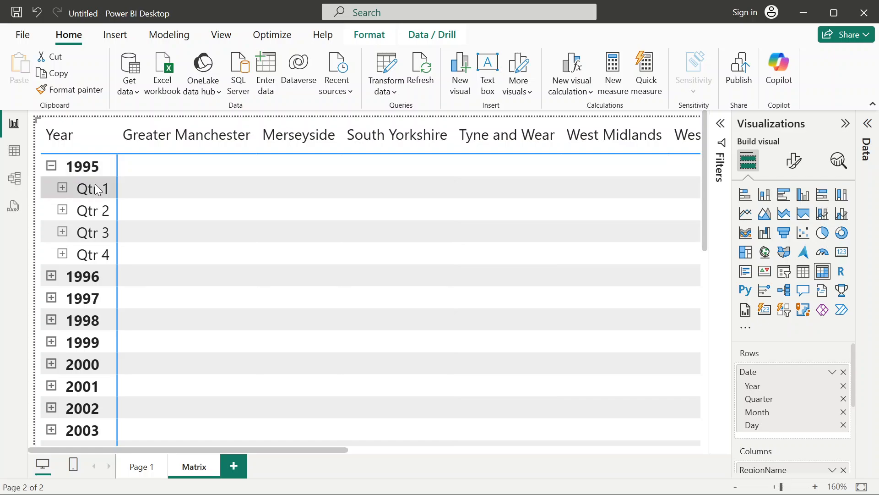
left_click(63, 189)
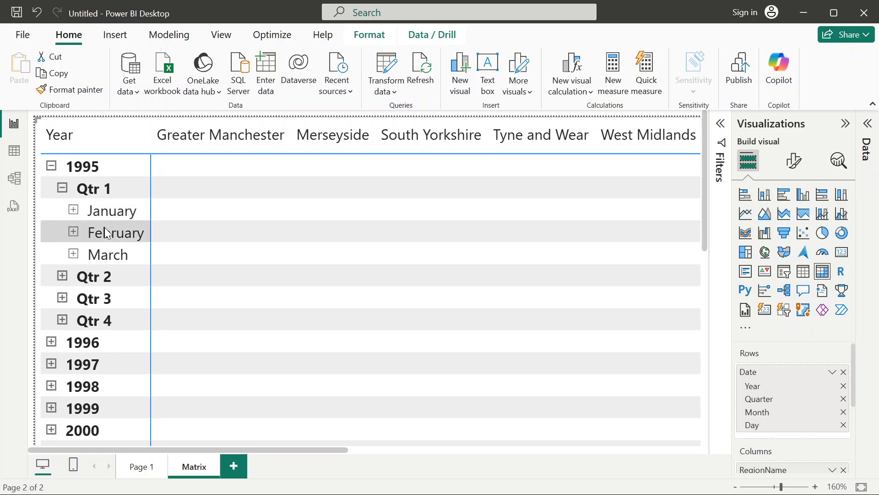
left_click(73, 209)
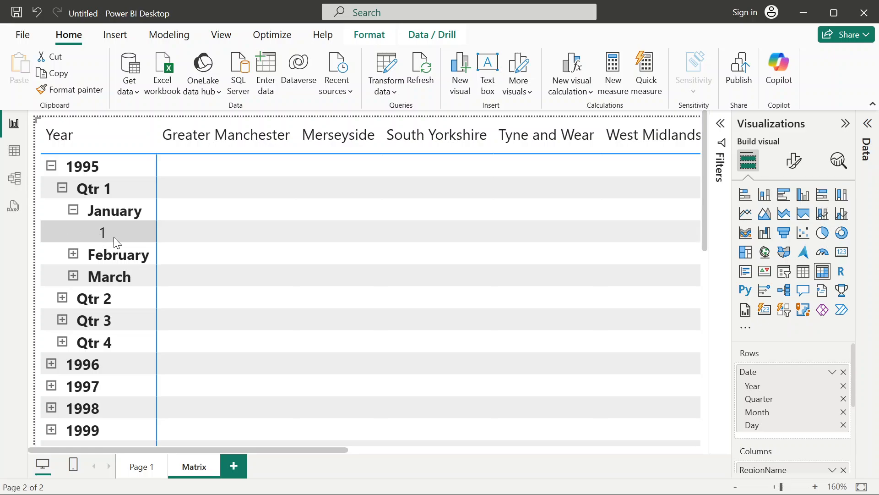
Examine the days under February and March 1995, and collapse the months and the whole year.
left_click(73, 210)
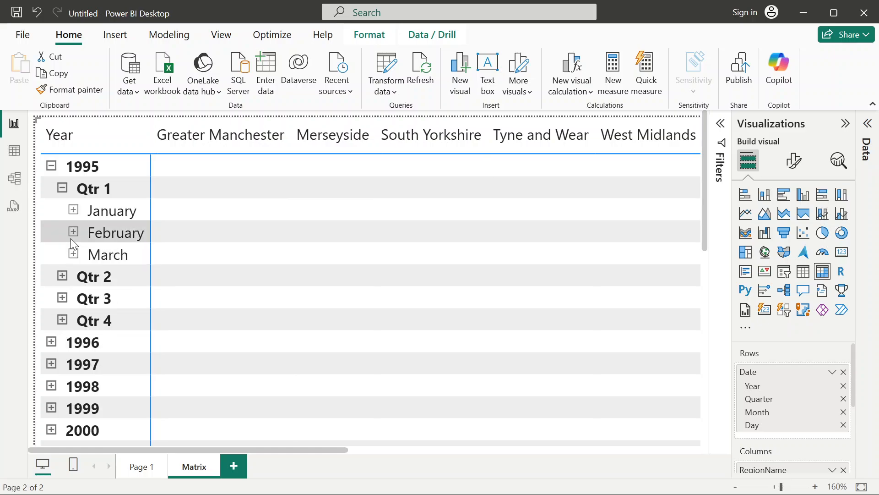
left_click(73, 231)
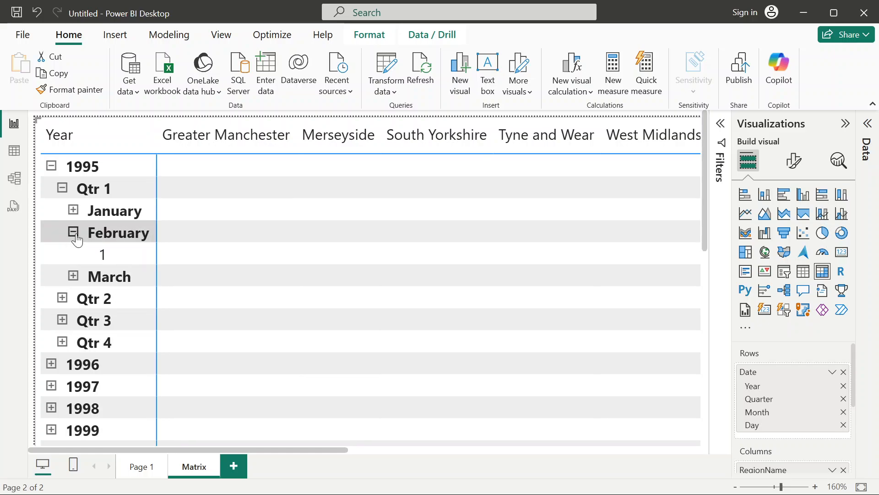
left_click(73, 276)
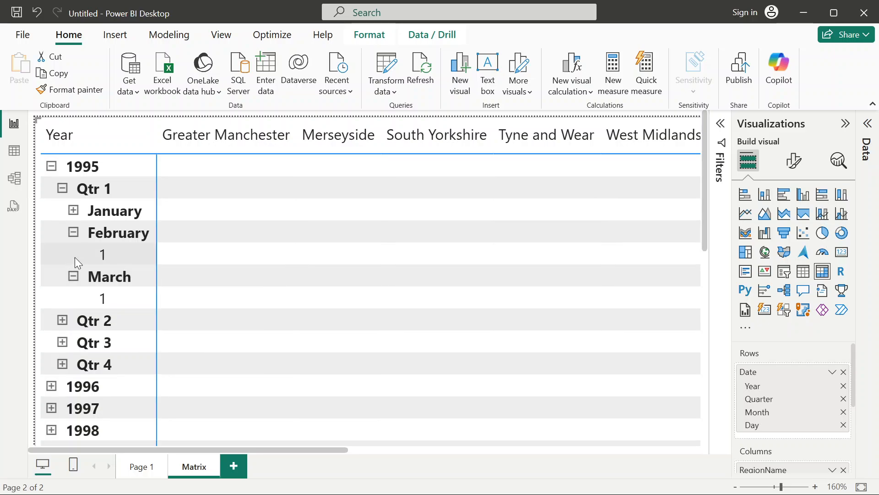
left_click(74, 232)
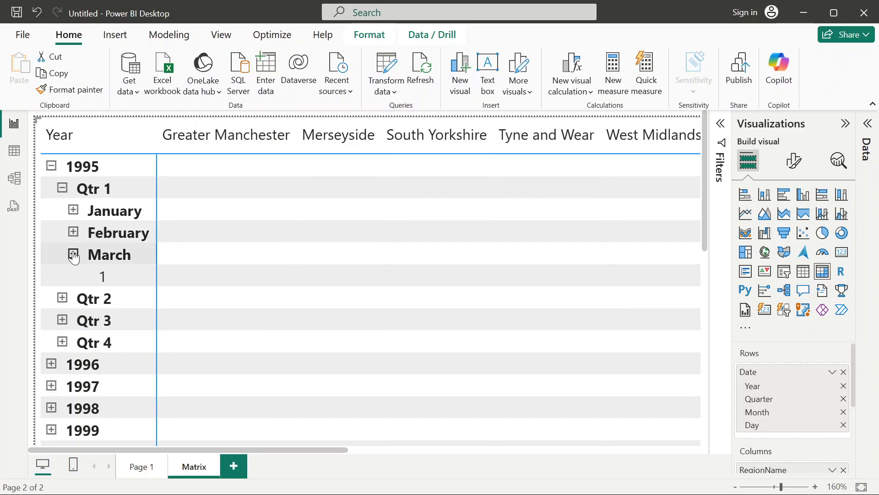
left_click(73, 255)
scroll(227, 251, "down", 5)
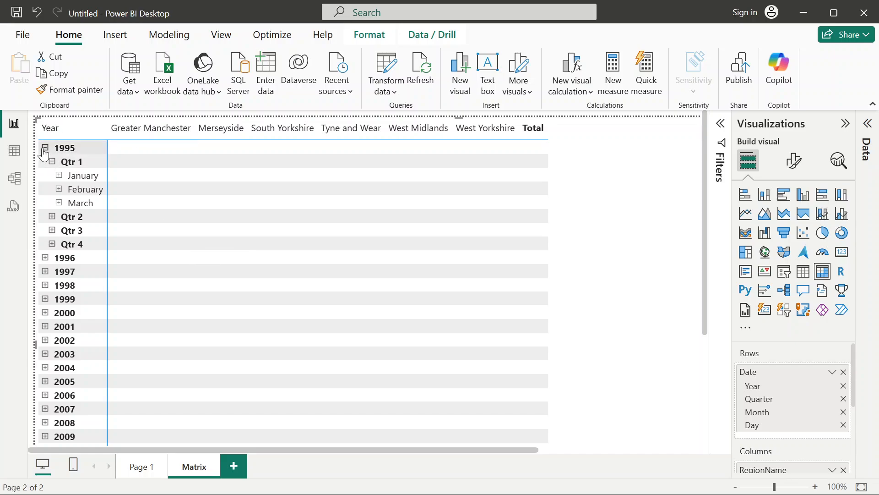
left_click(45, 149)
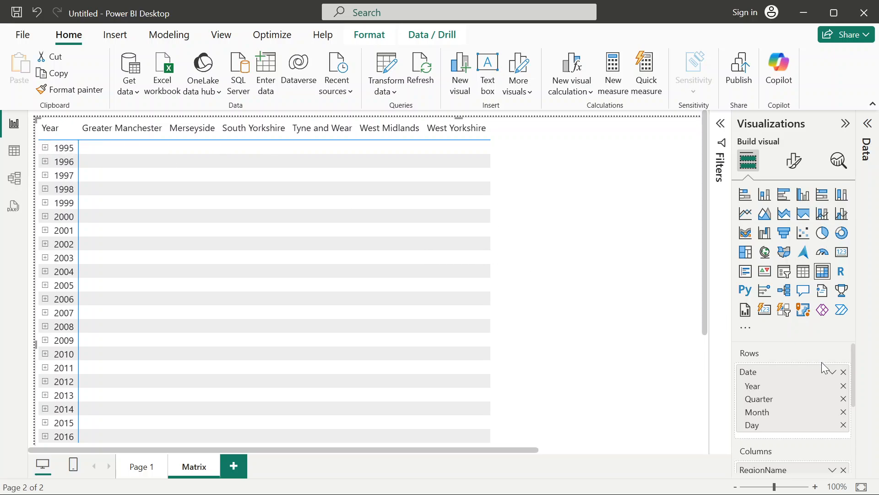
Search the data fields for SALE and add SalesVolume to the matrix's values.
scroll(773, 374, "down", 3)
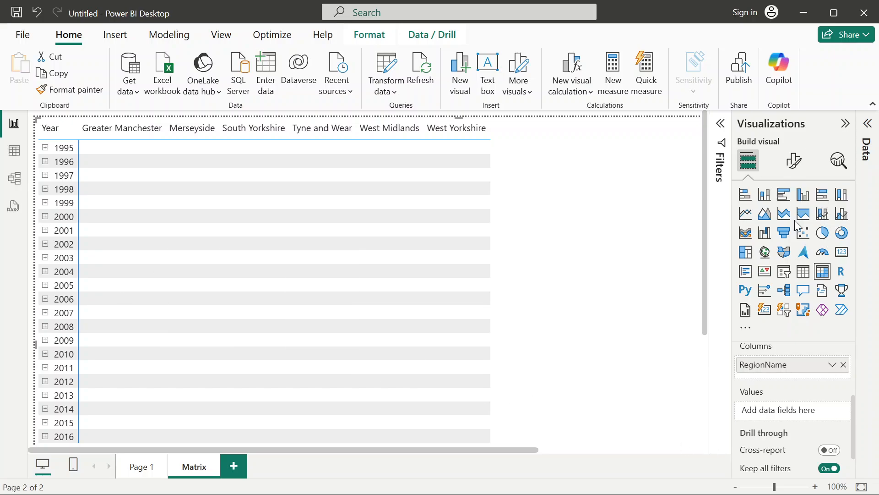
left_click(869, 128)
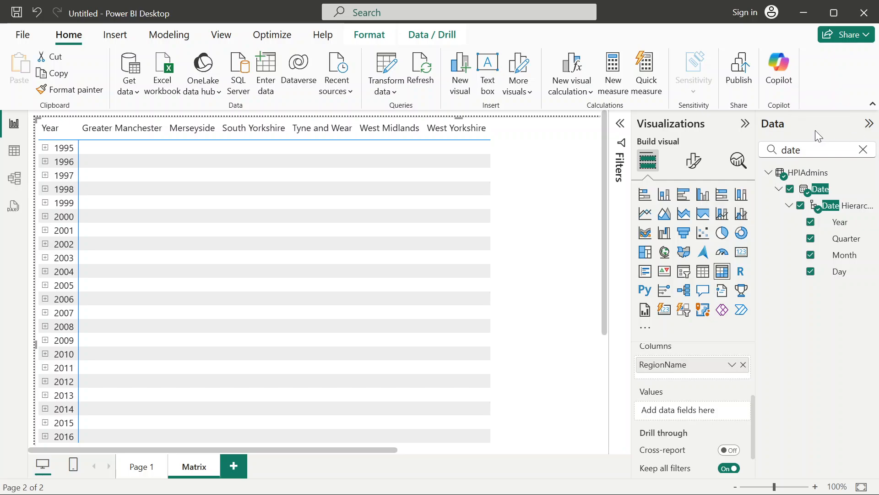
double_click(801, 147)
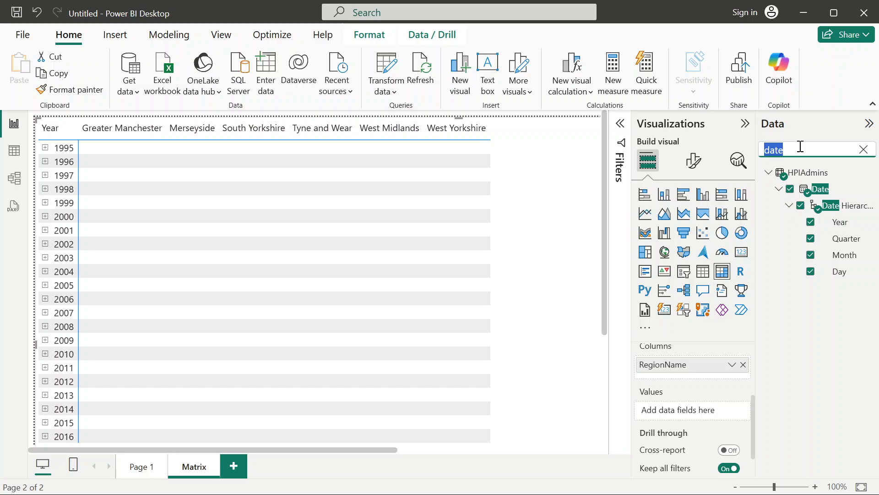
type("s")
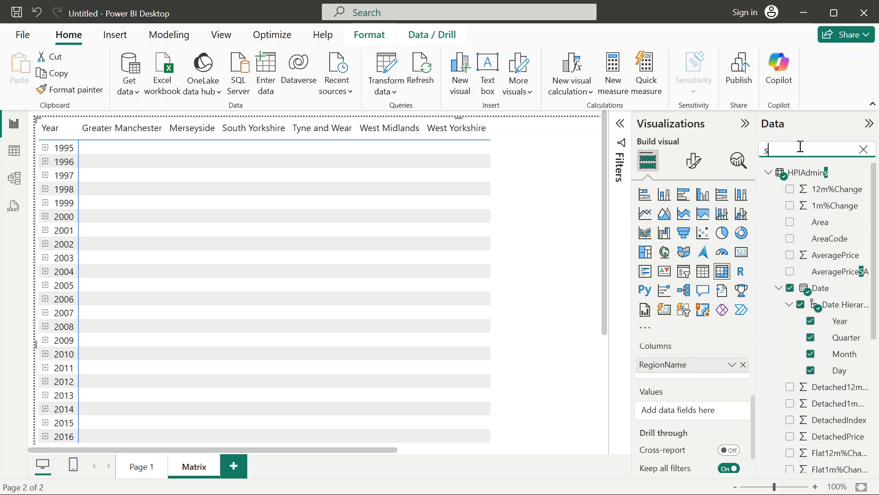
key("BackSpace")
type("SA")
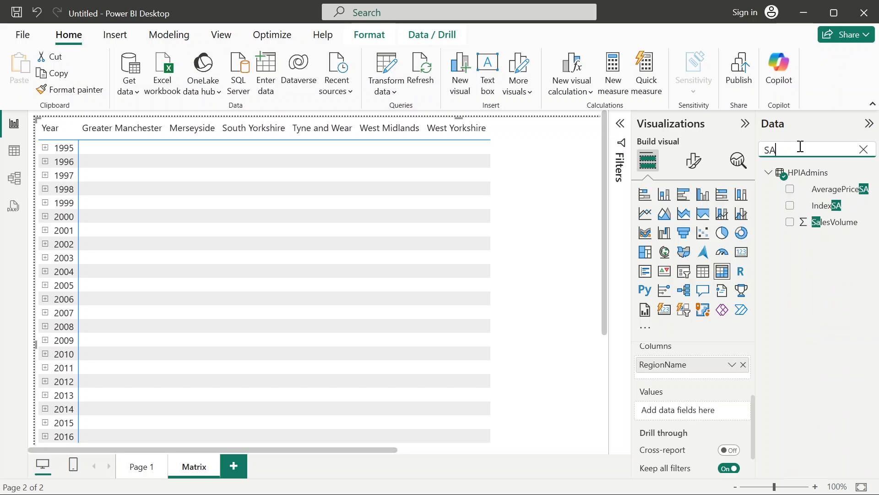
type("L")
key("BackSpace")
type("L")
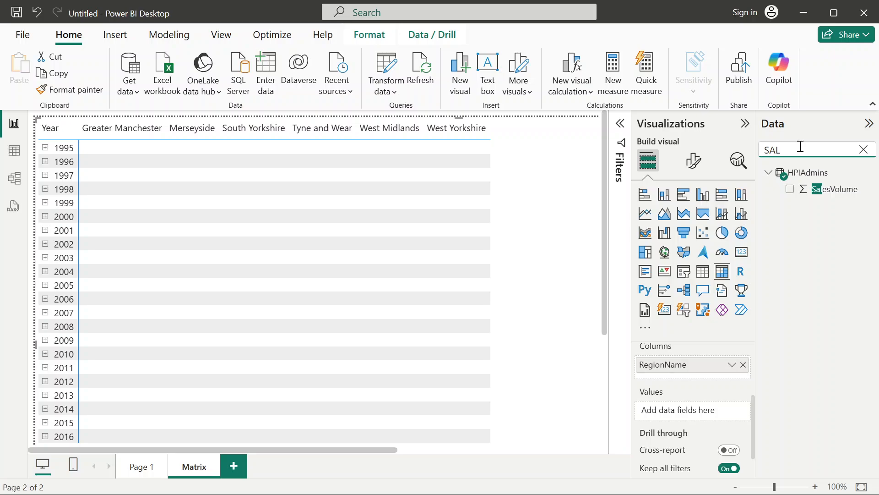
type("ES V")
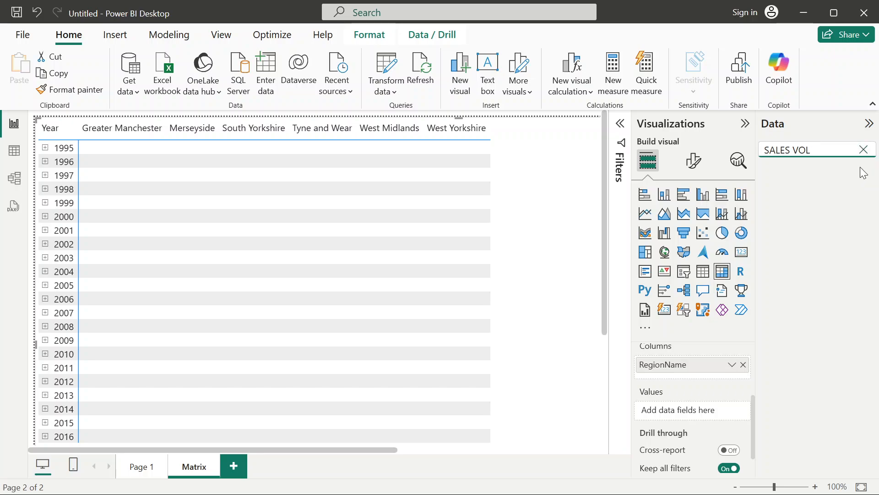
key("ctrl+a")
type("SALE")
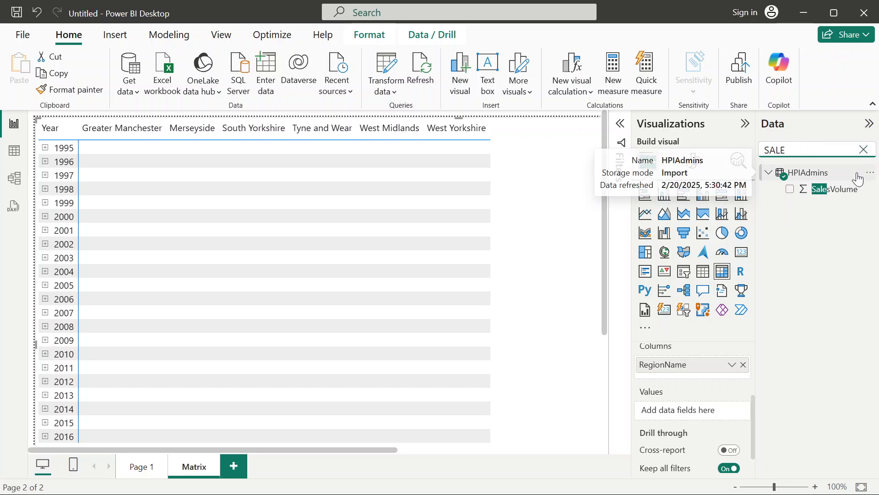
left_click_drag(847, 189, 719, 418)
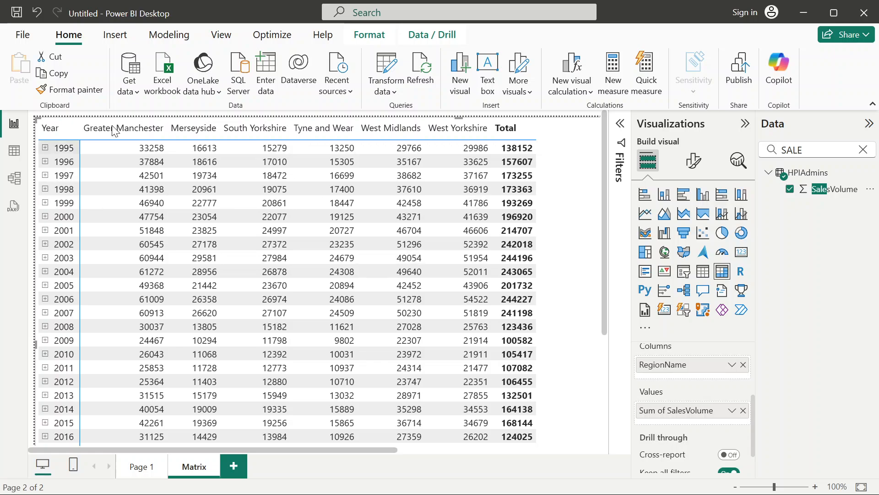
Examine the Date, RegionName and SalesVolume columns of the HPIAdmins table, including RegionName's filter values, and return to the report.
left_click(15, 151)
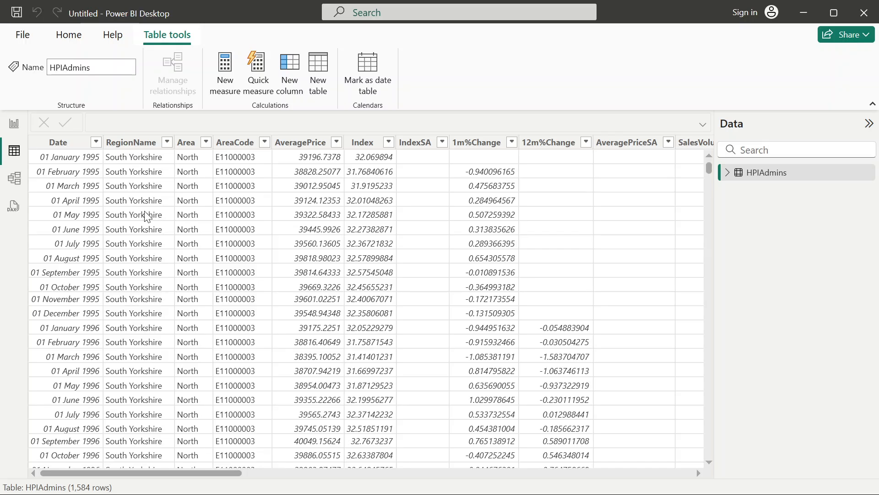
scroll(166, 366, "down", 1)
scroll(166, 366, "down", 20)
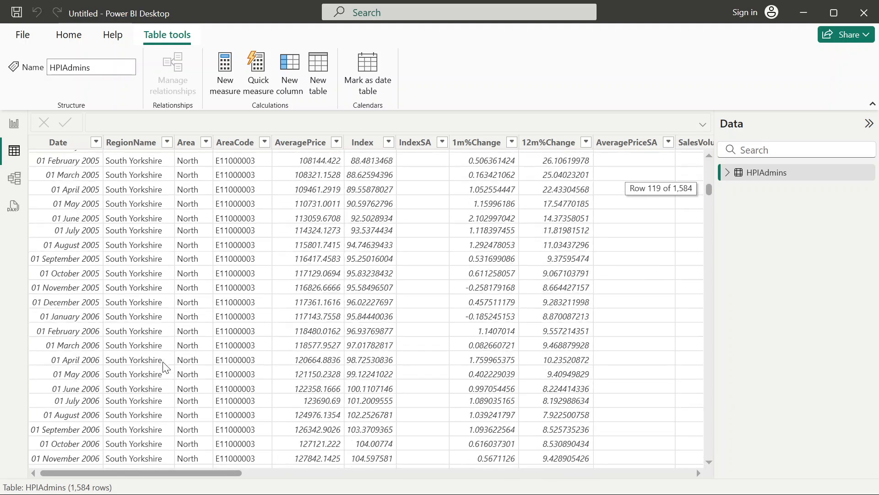
left_click(167, 142)
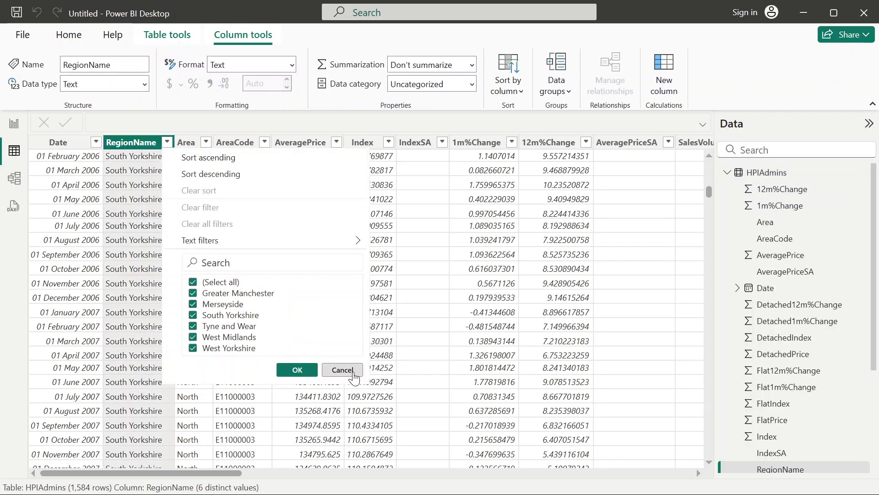
left_click(345, 371)
left_click(77, 169)
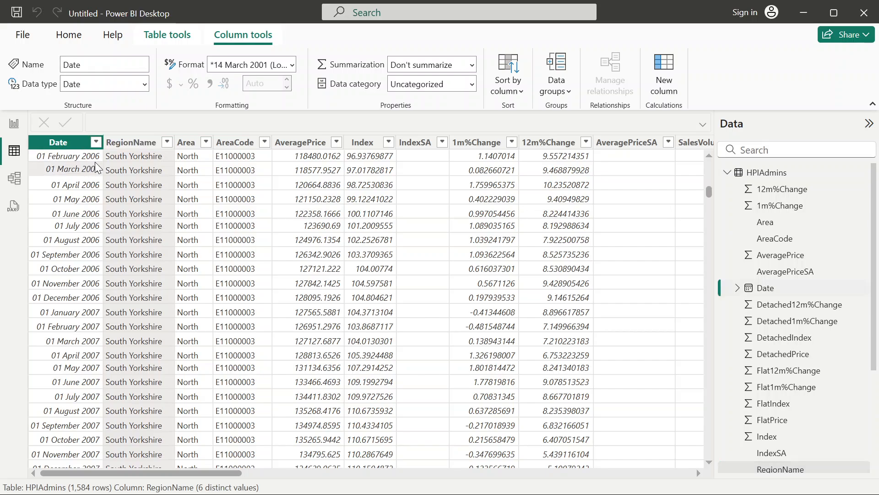
scroll(454, 216, "right", 10)
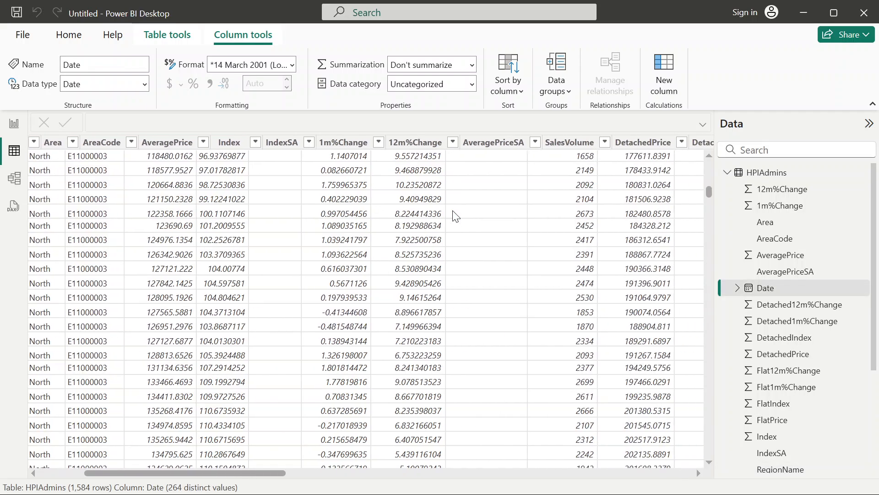
scroll(455, 216, "left", 10)
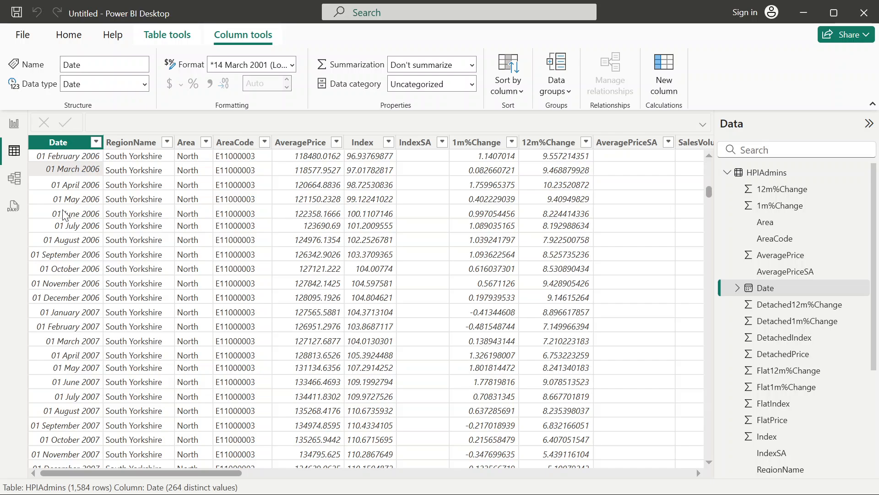
left_click(13, 124)
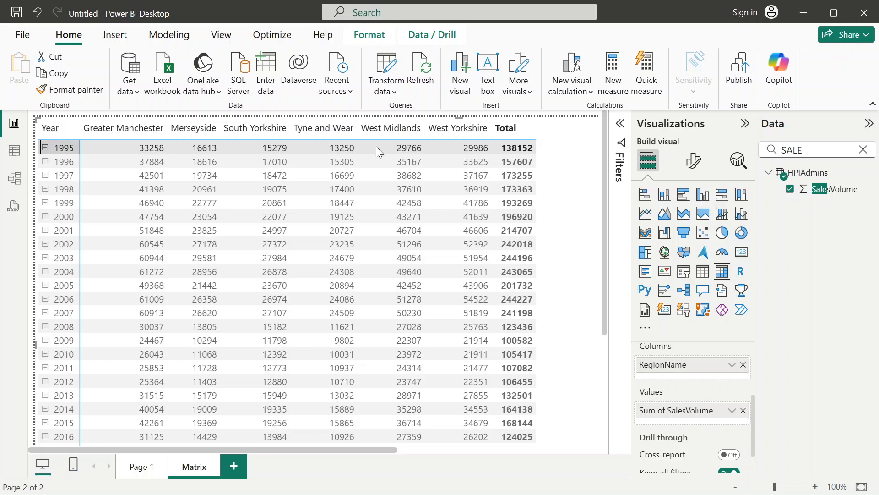
Expand 1995, Qtr 1 and January to view their sales volumes by region, and collapse the year again.
scroll(552, 220, "down", 2)
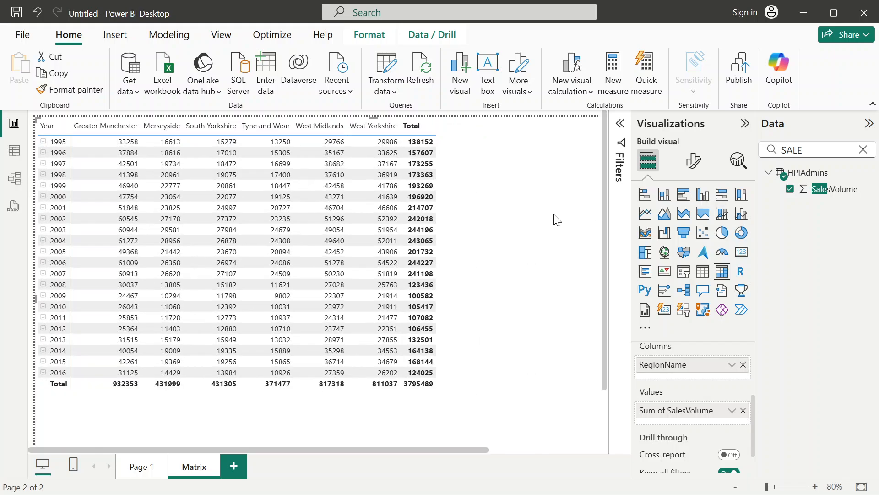
left_click(44, 142)
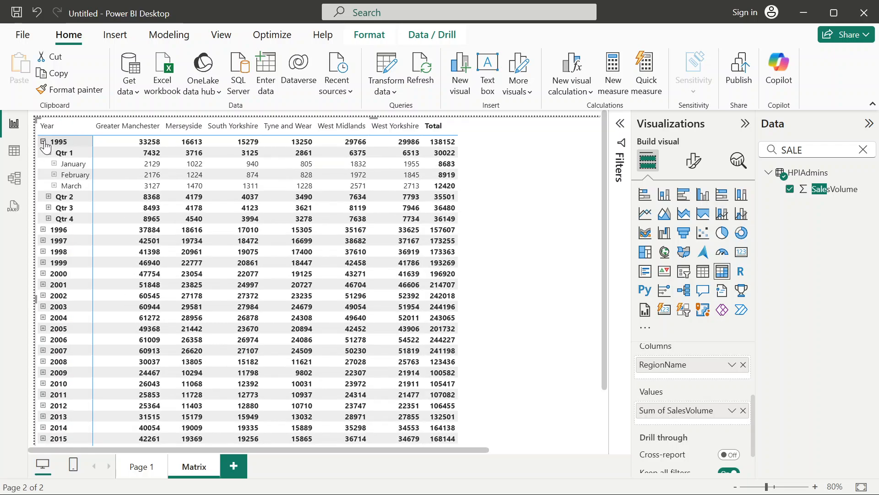
left_click(54, 164)
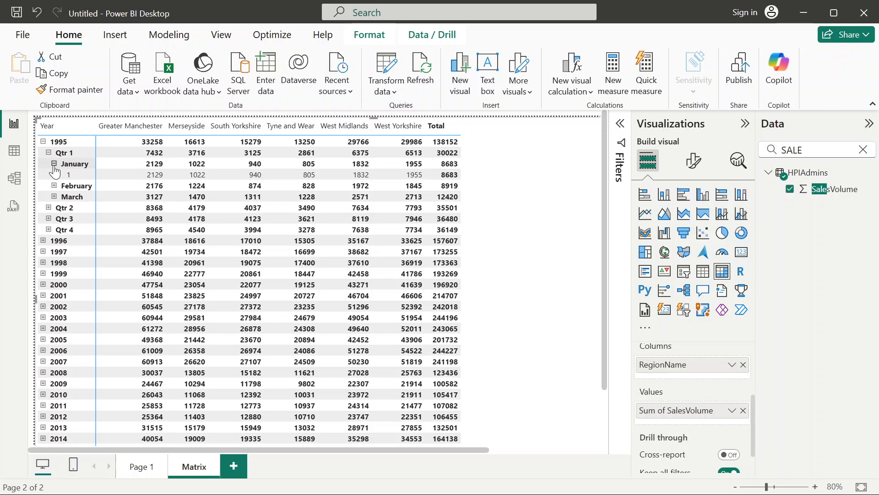
left_click(49, 153)
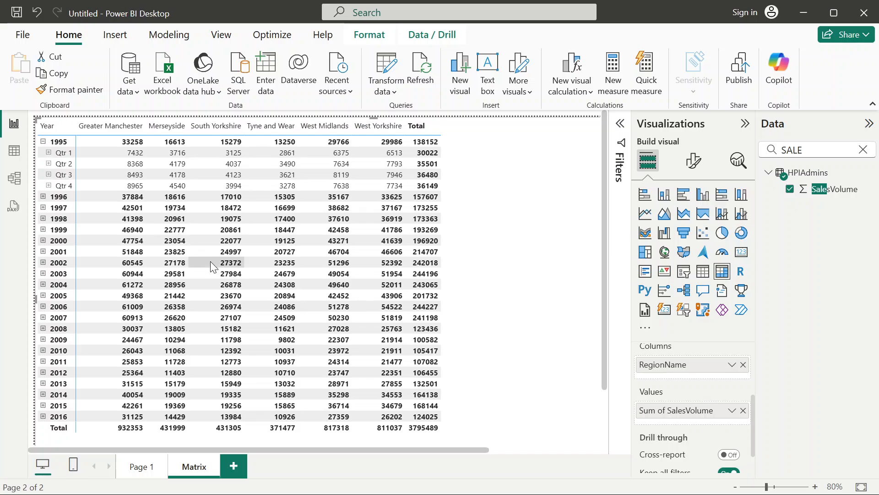
left_click(43, 142)
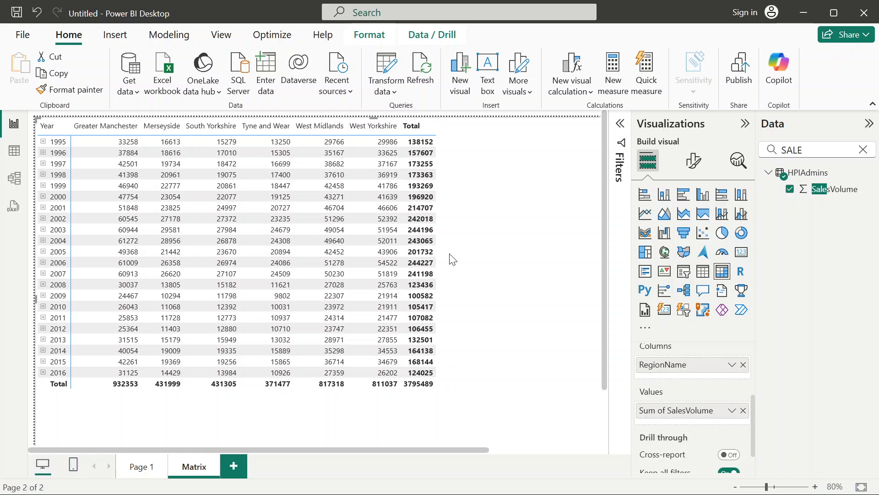
Shrink the matrix visual's frame so it fits closely around its rows and columns.
scroll(565, 357, "down", 2)
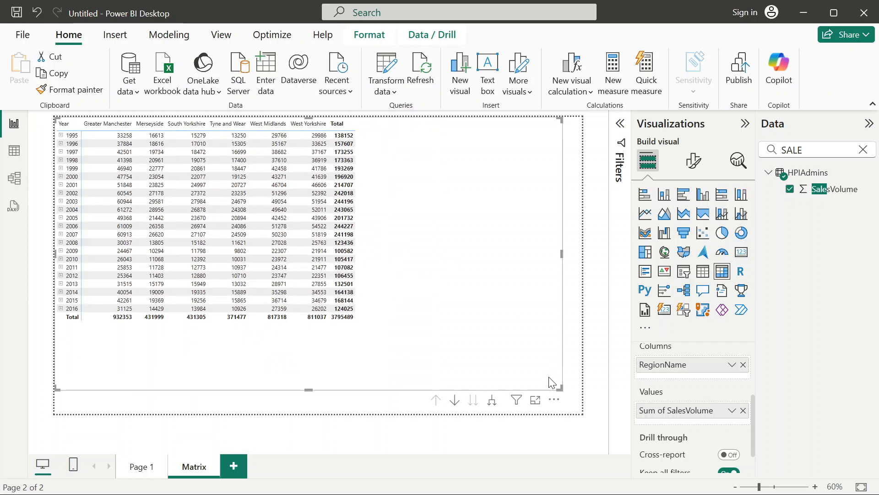
left_click_drag(561, 386, 362, 328)
scroll(378, 326, "up", 1)
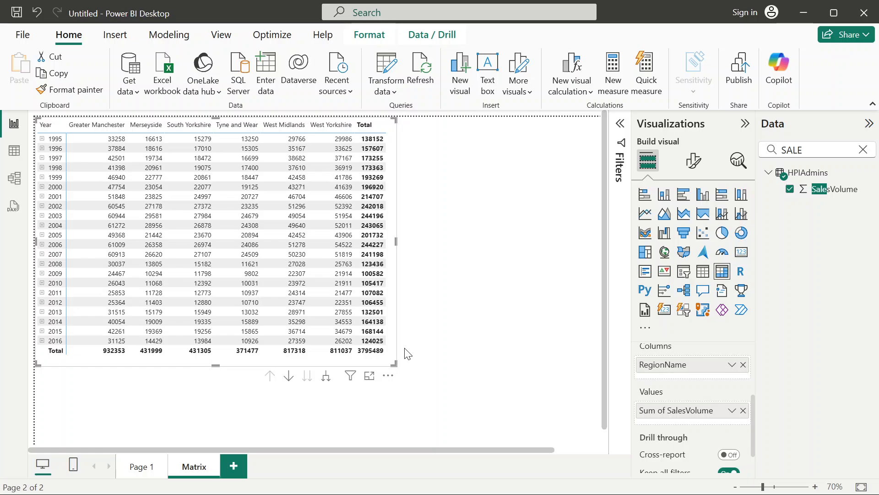
scroll(368, 353, "up", 1)
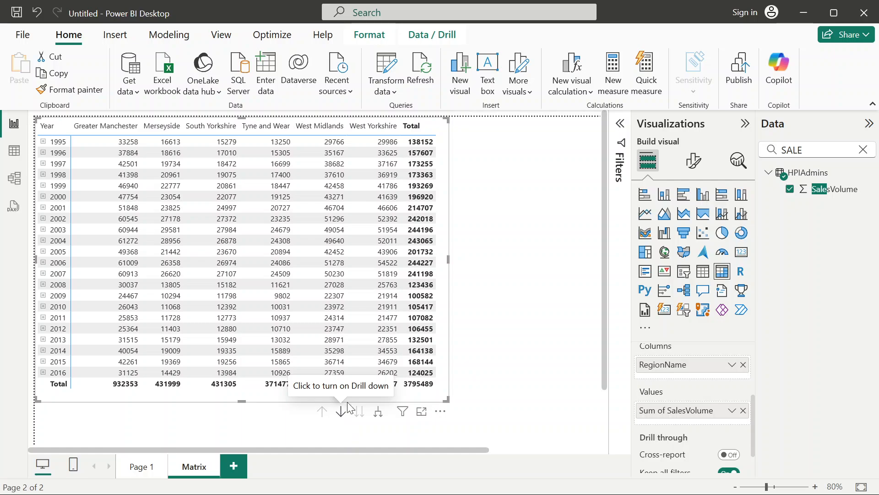
Move the matrix visual around the page and bring it back to the page's upper-left corner.
left_click_drag(444, 160, 501, 176)
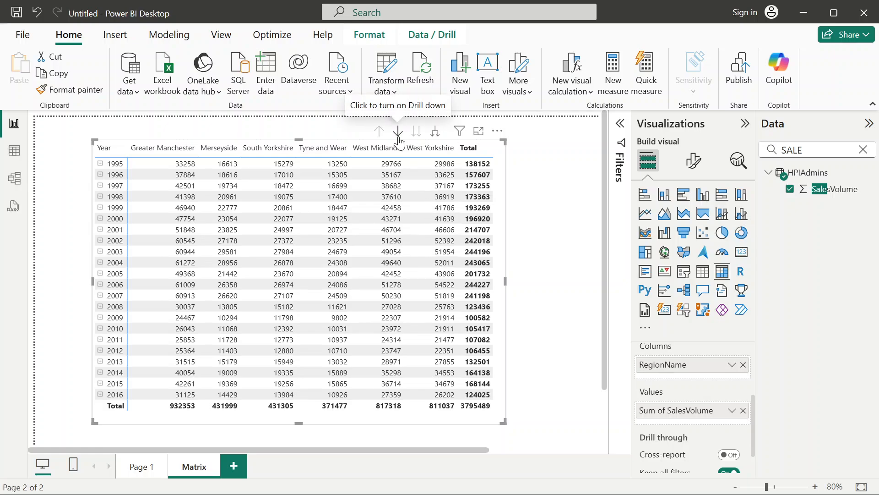
left_click(531, 203)
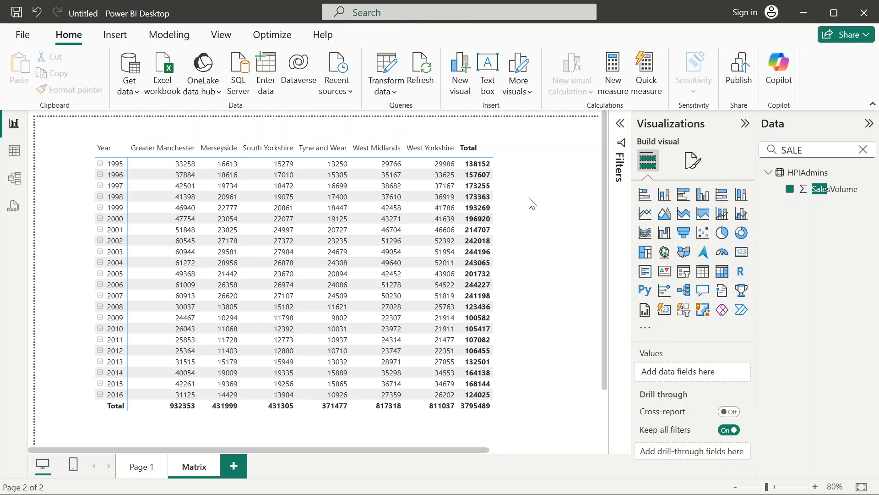
left_click(497, 178)
left_click_drag(497, 179, 623, 145)
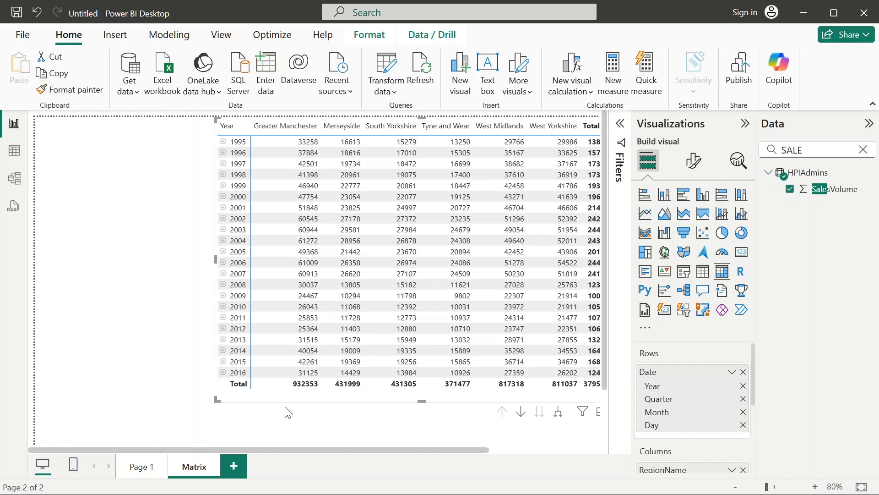
left_click_drag(294, 396, 124, 386)
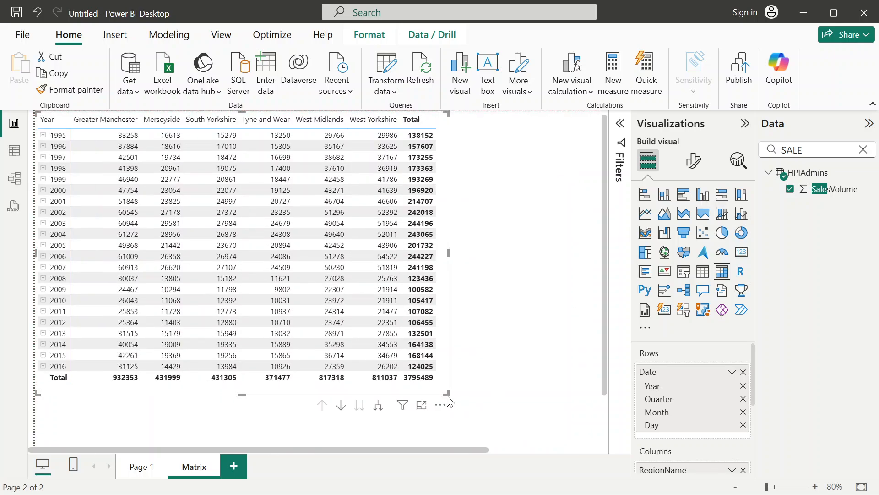
Turn on Drill down for the matrix and drill through 1995 and Qtr 1 to the day level of January.
left_click(341, 405)
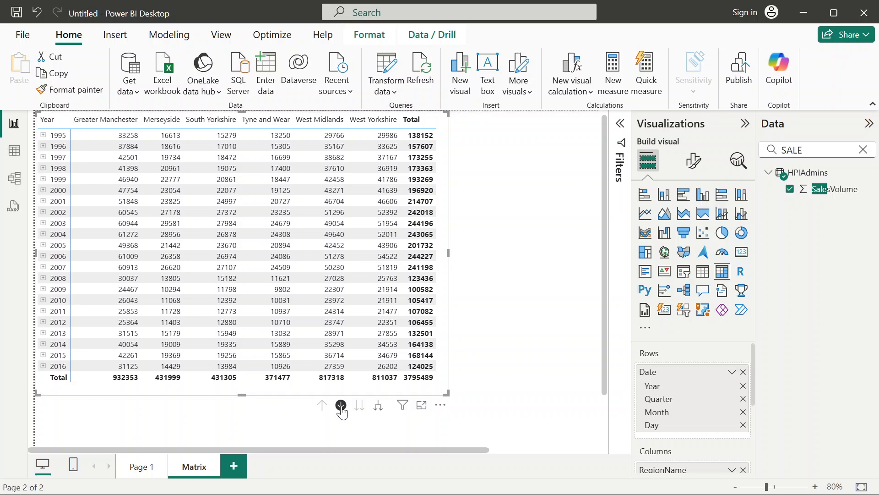
left_click(61, 140)
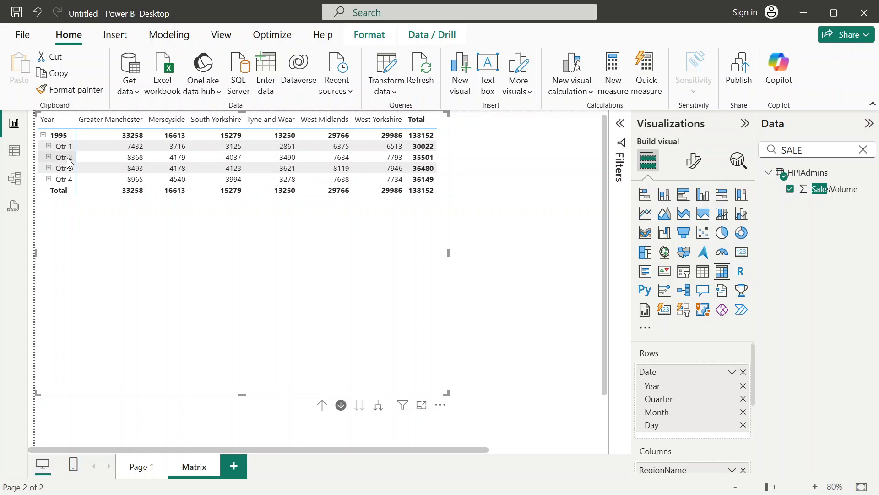
left_click(60, 146)
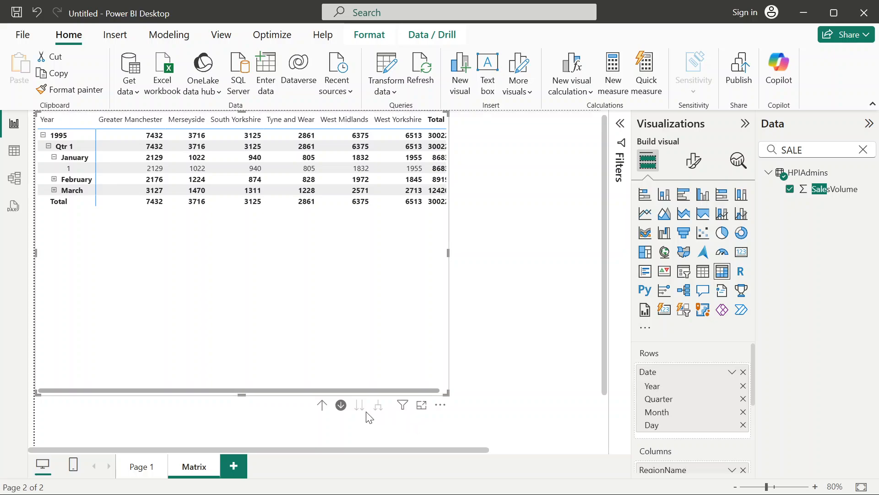
Drill the matrix back up from the January days to the full list of years.
left_click(322, 406)
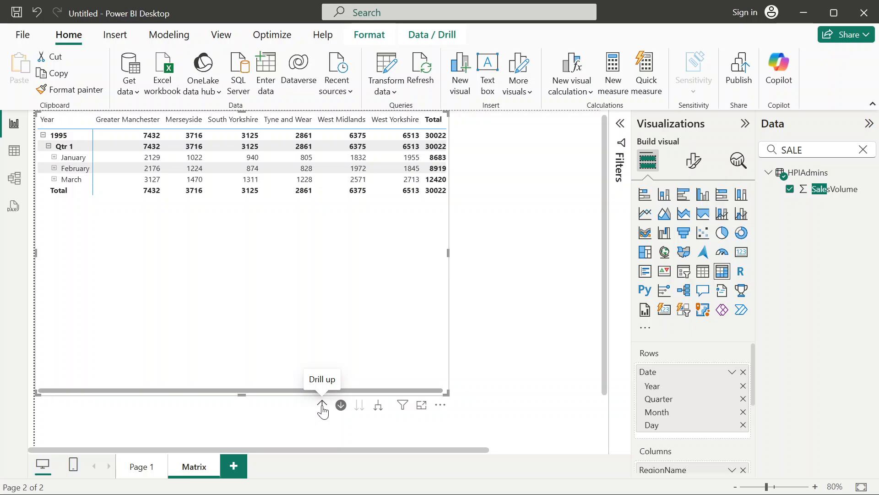
left_click(322, 405)
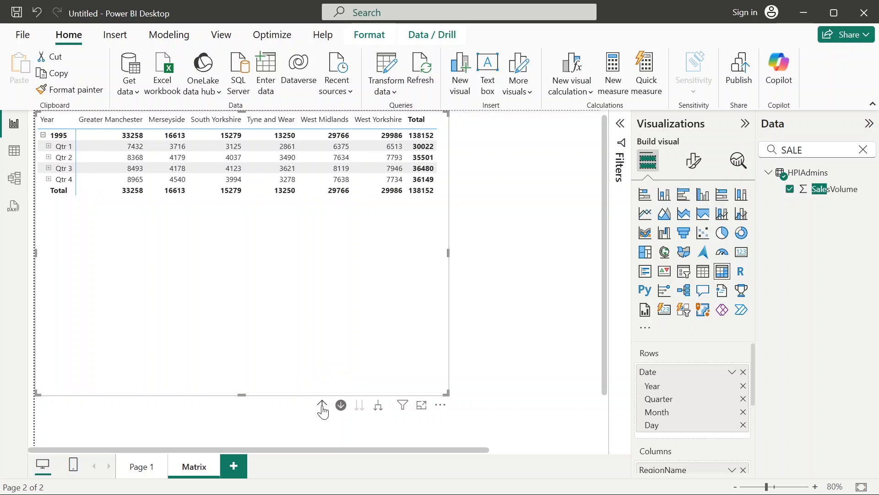
left_click(322, 405)
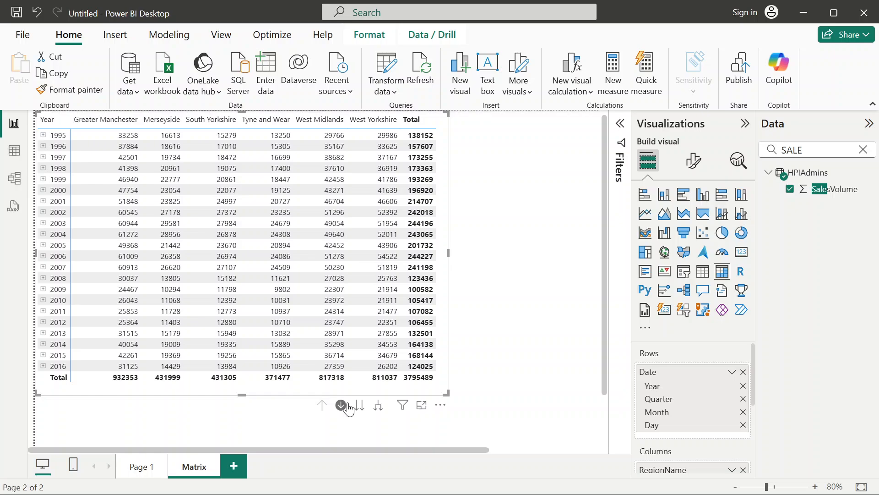
left_click(341, 405)
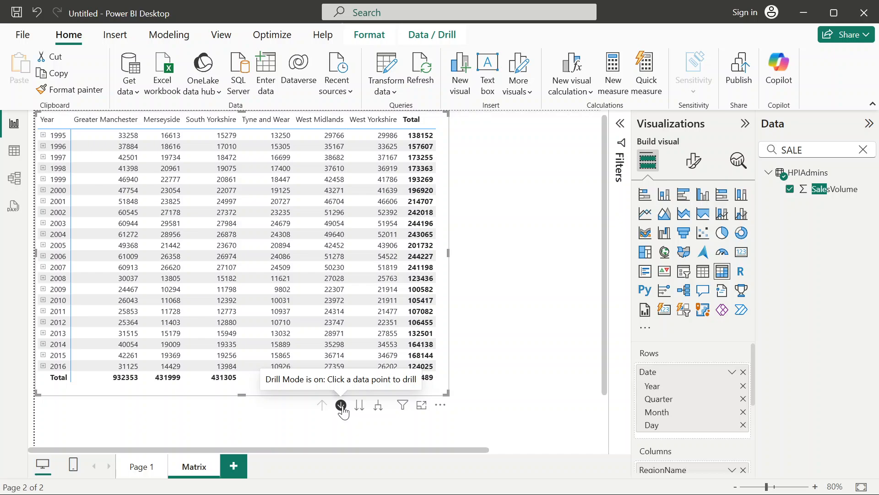
Turn off Drill down for the matrix and expand all years level by level through quarters and months to days.
left_click(341, 406)
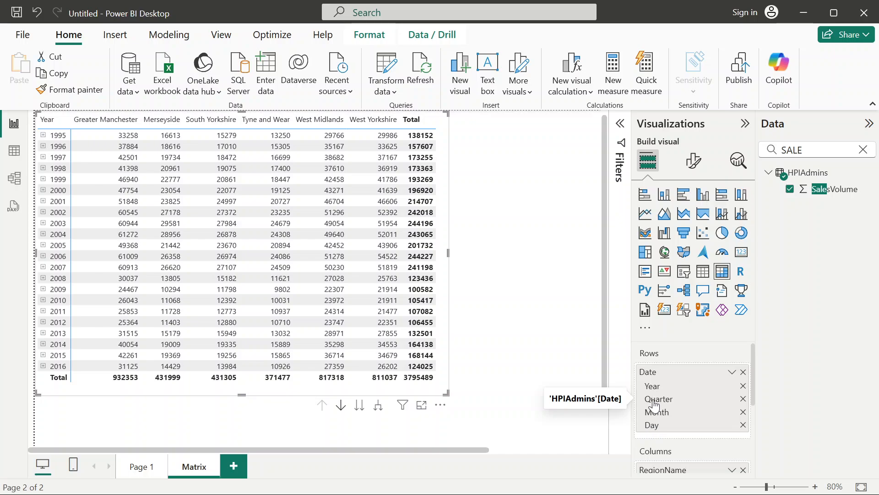
left_click(378, 406)
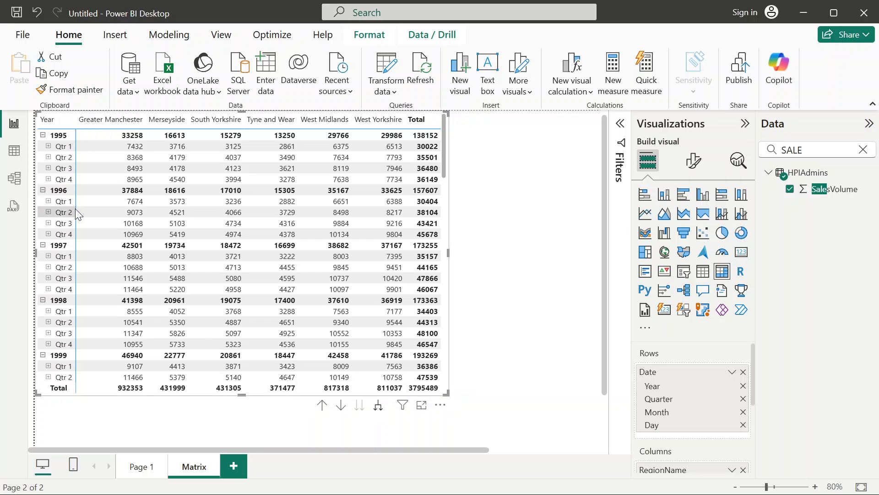
scroll(76, 207, "down", 3)
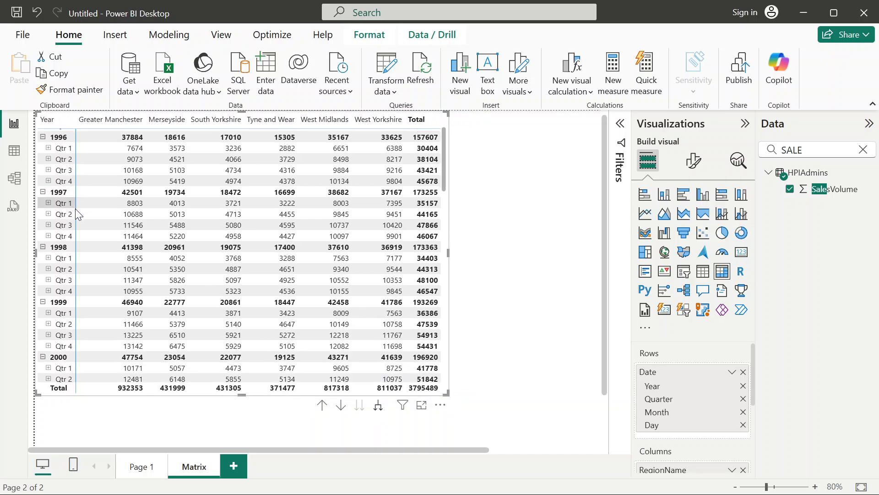
left_click(379, 410)
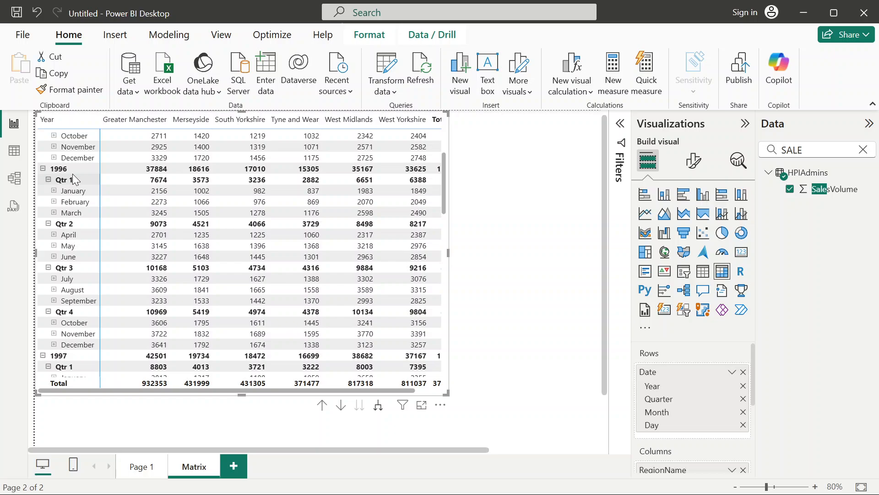
left_click(378, 405)
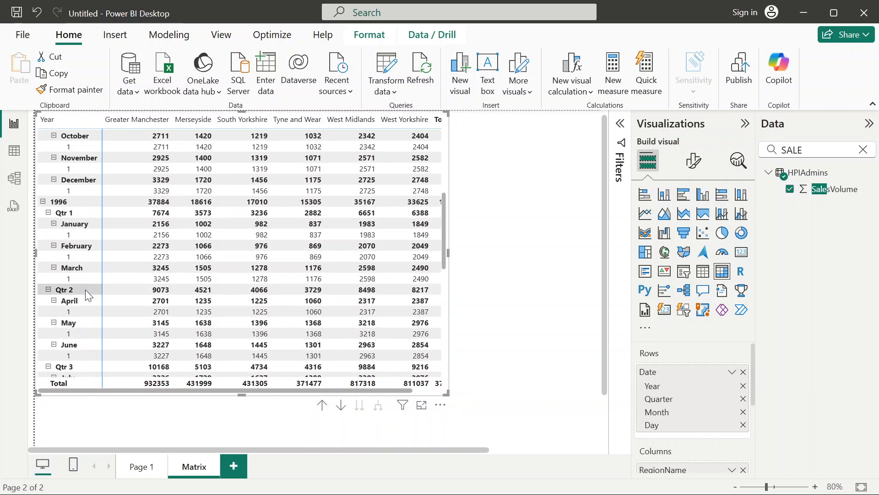
Drill the fully expanded matrix back up from the day level to the collapsed list of years.
scroll(79, 253, "up", 3)
scroll(79, 254, "up", 5)
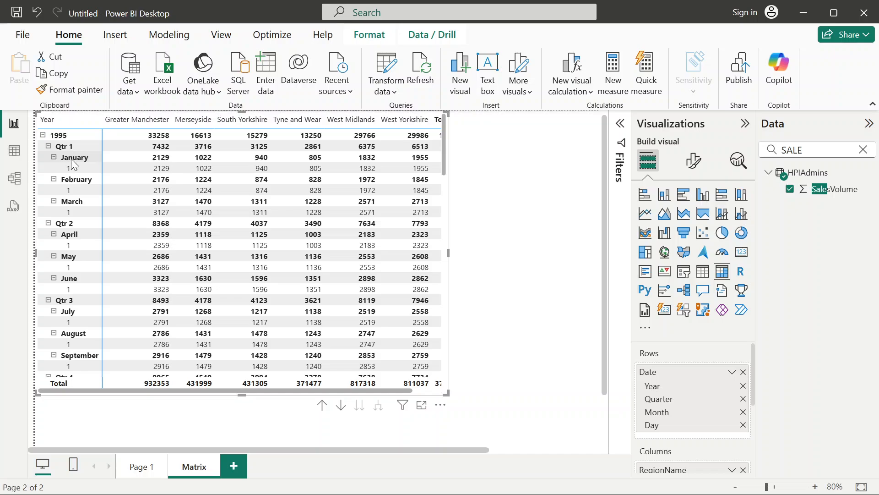
left_click(323, 407)
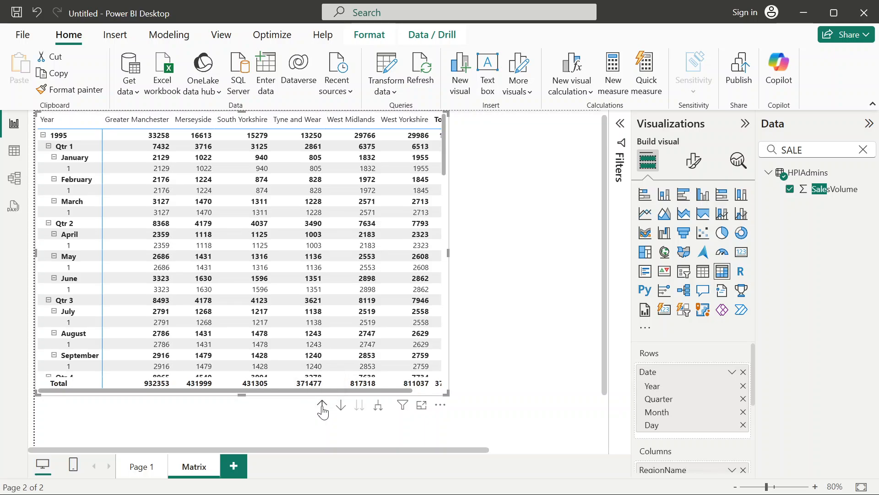
left_click(323, 407)
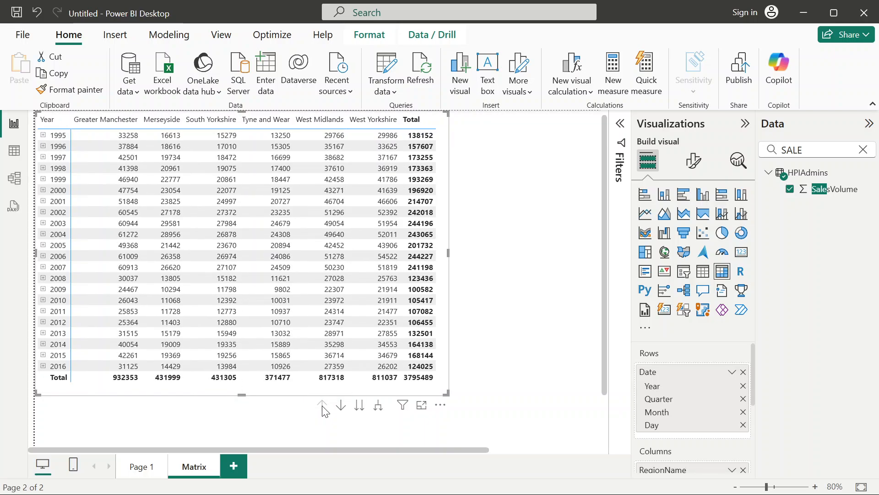